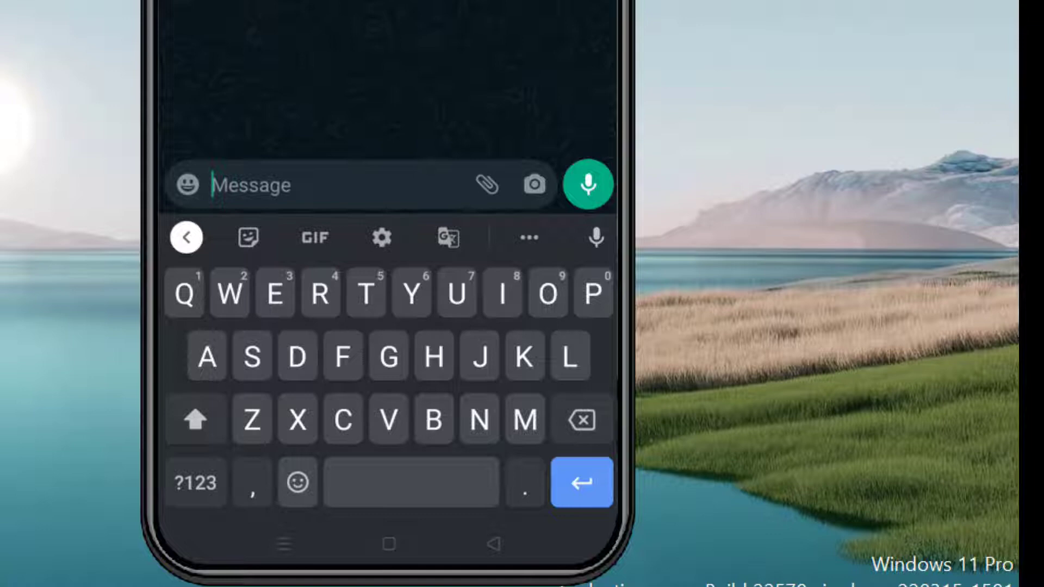
text(Ho)
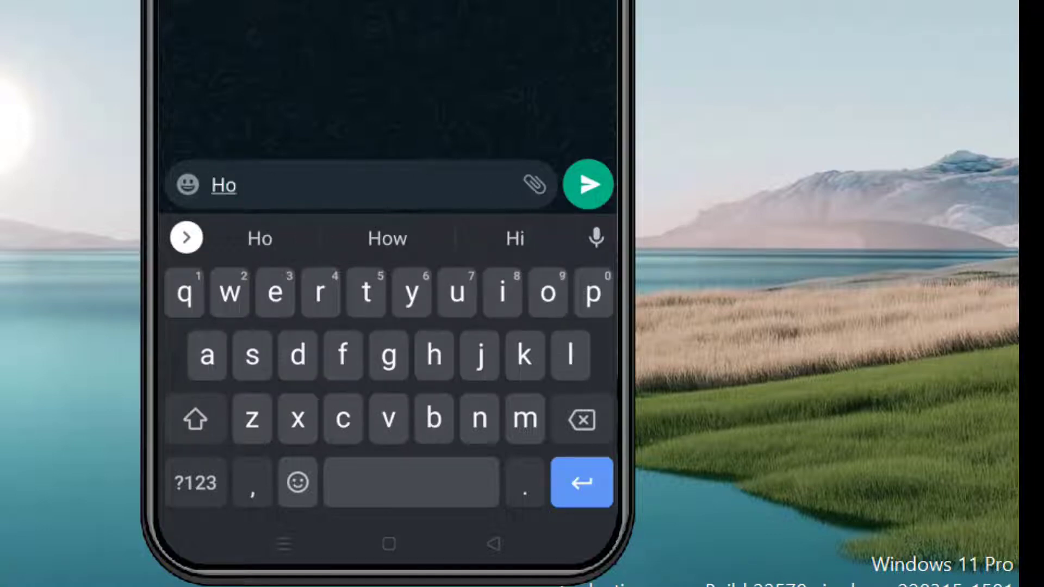
text(w are )
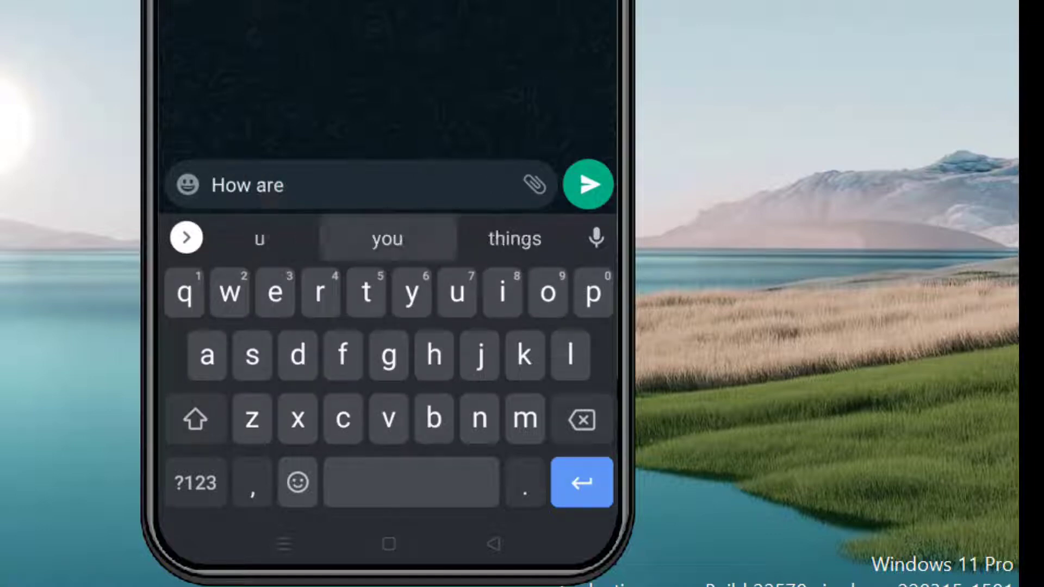
text(you)
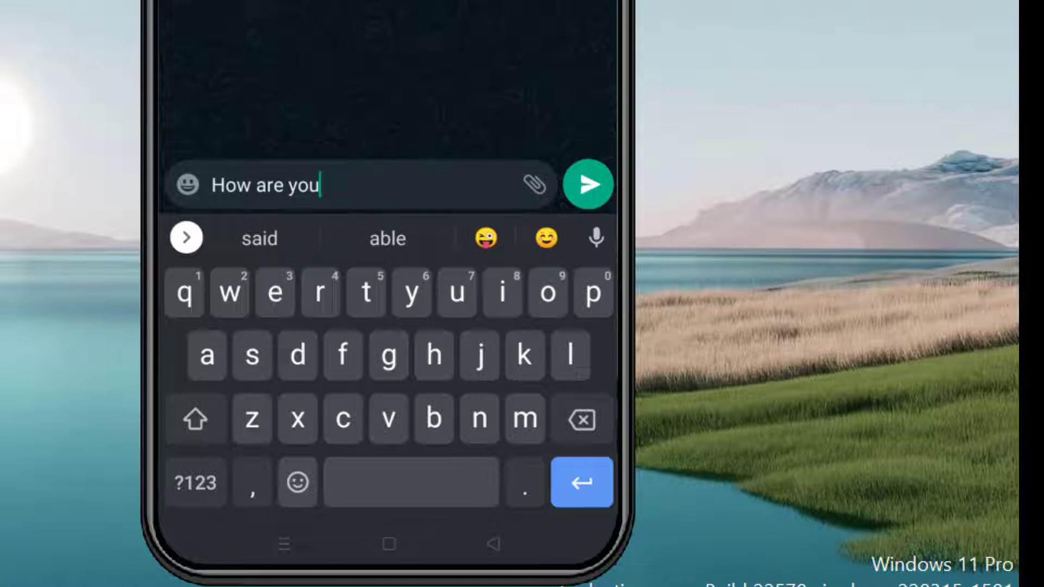
Select the whole typed phrase 'How are you' in the message box
double_click(269, 185)
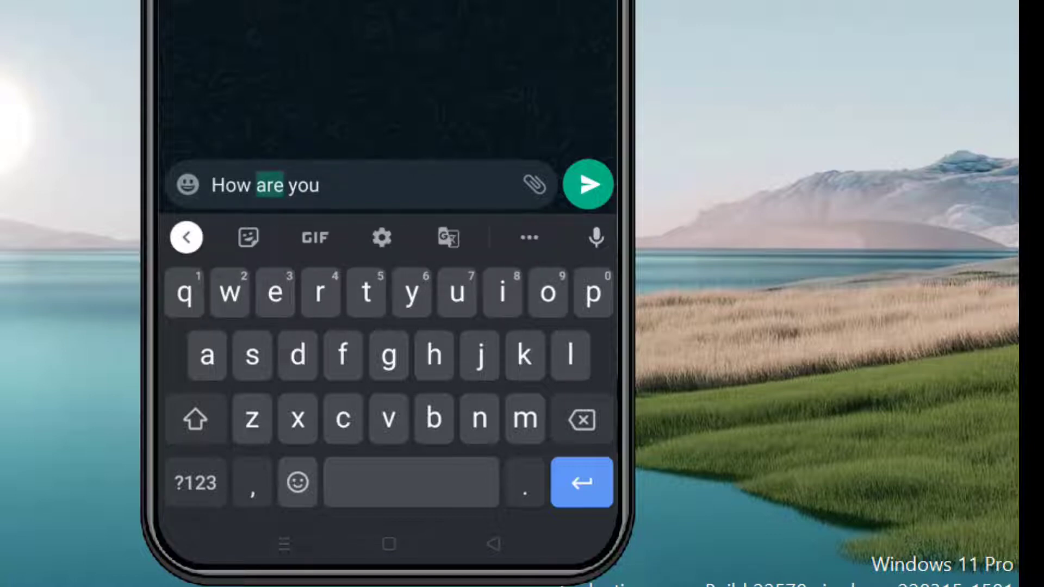
drag(246, 210, 199, 211)
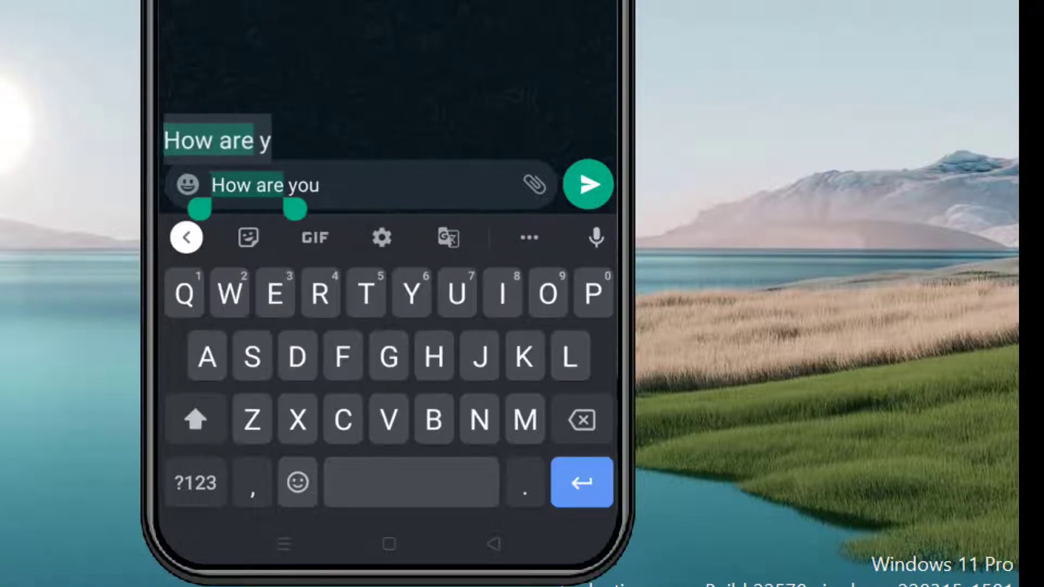
drag(295, 211, 331, 211)
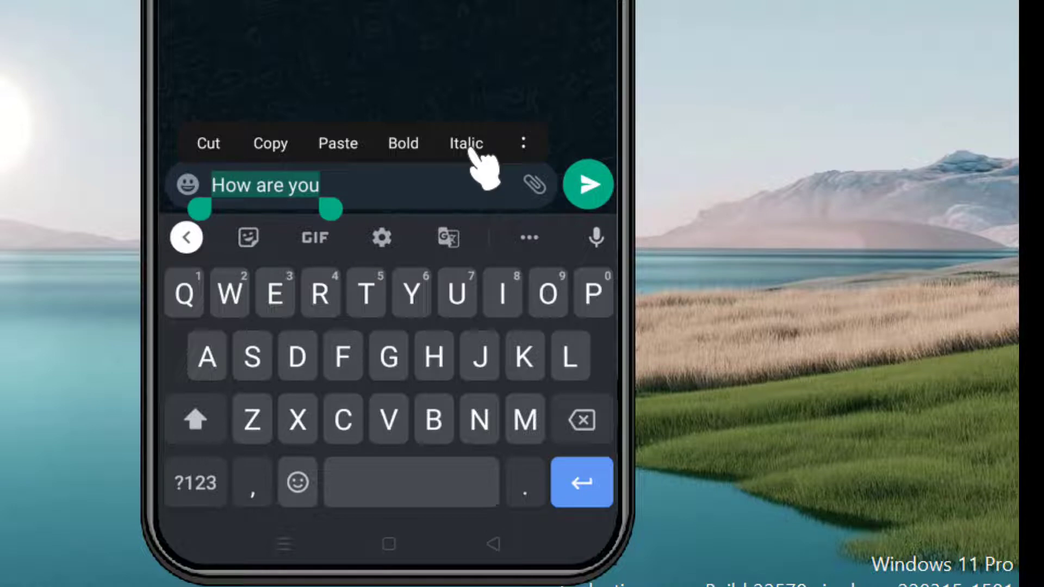
Format the selected text as italic and send 'How are you' to the chat
click(467, 143)
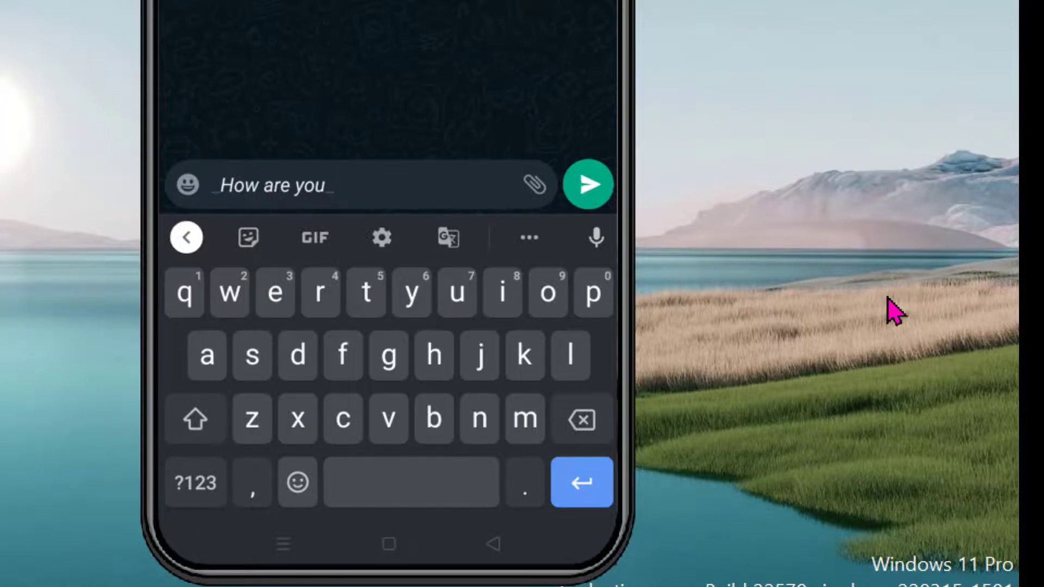
key(Return)
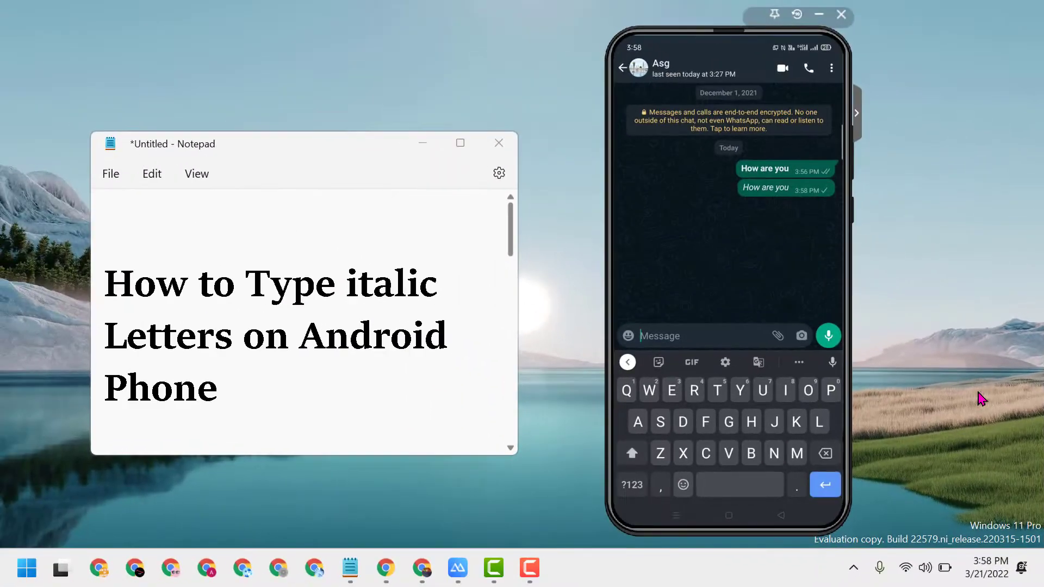